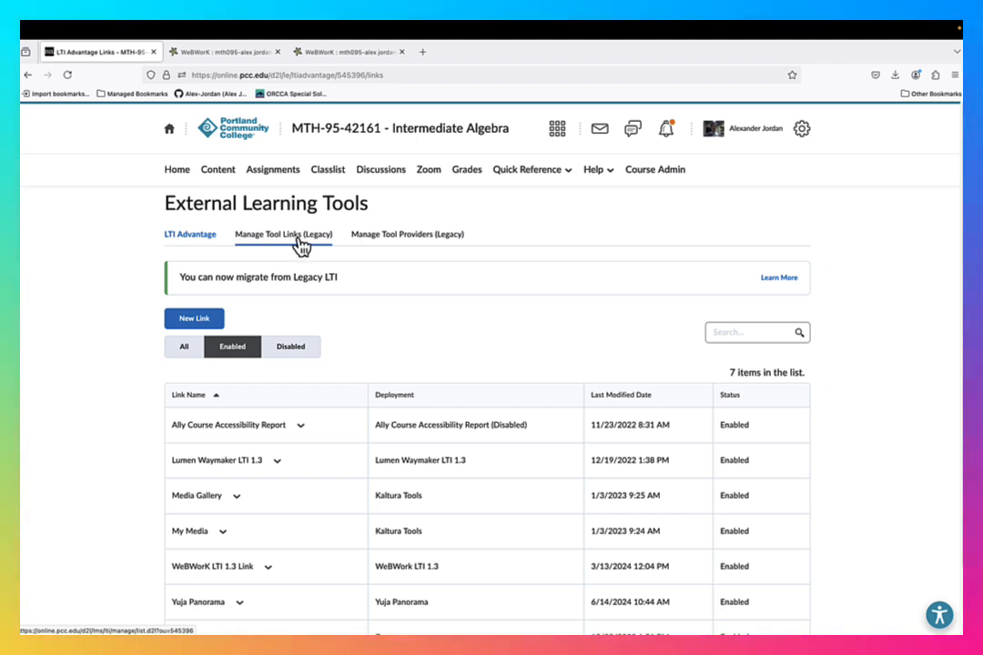
- Delete the WeBWorK link from the course's legacy external tool links
left_click(299, 240)
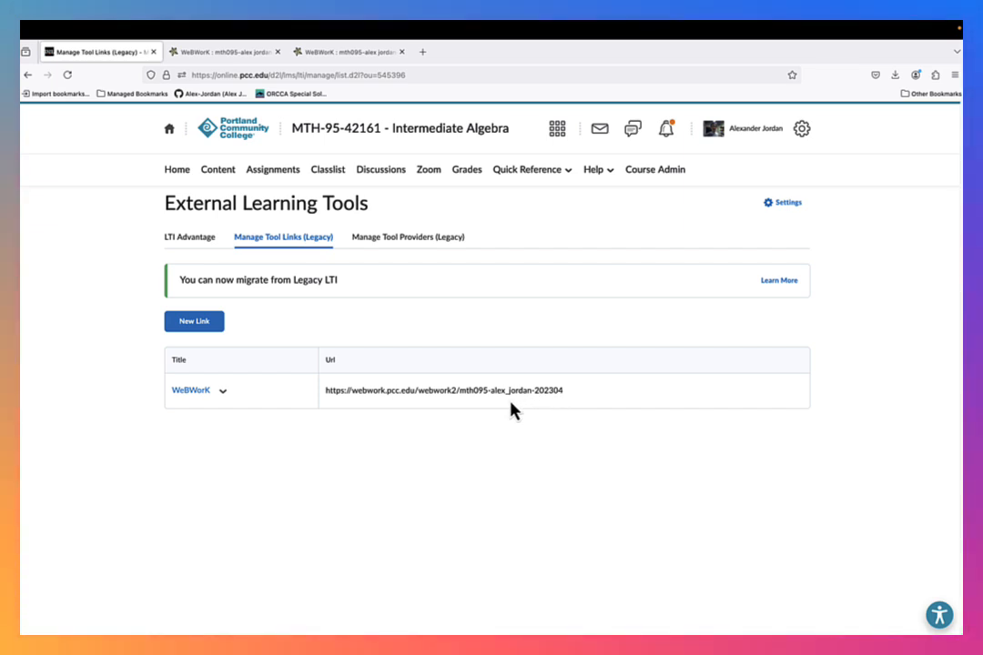
left_click(222, 390)
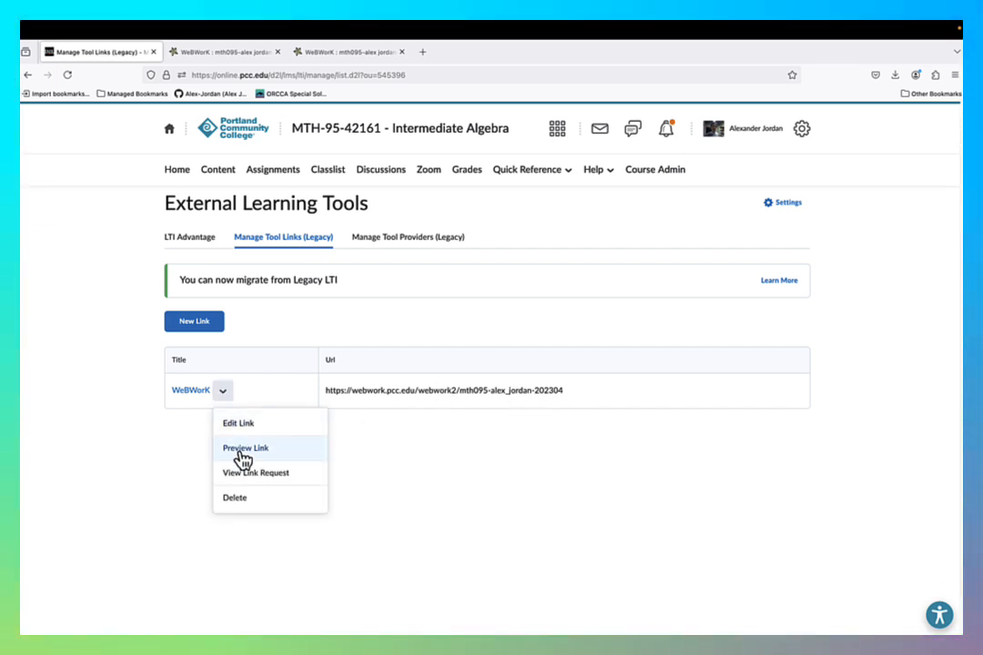
left_click(235, 499)
left_click(421, 216)
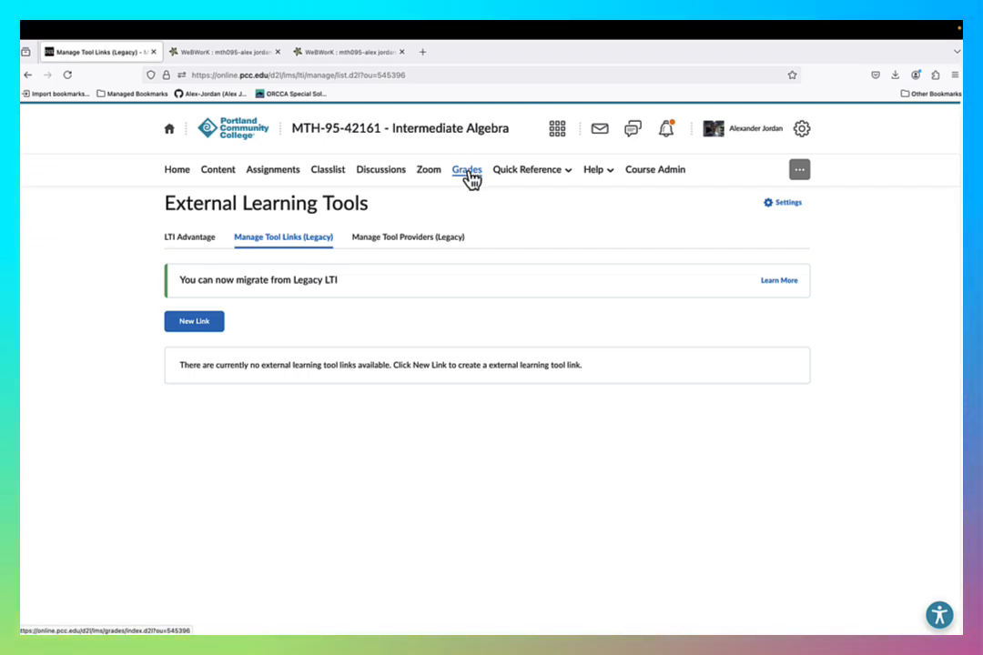
- Open the course grade book and look through all grade items, including the bulk delete option
left_click(129, 205)
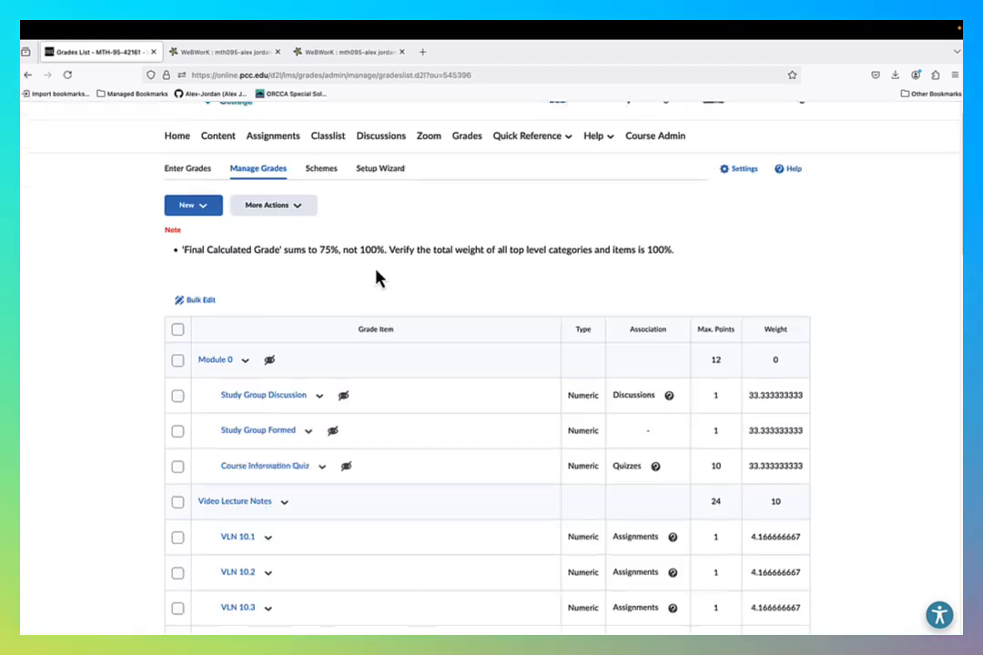
scroll(378, 278, "down", 4)
scroll(378, 279, "down", 5)
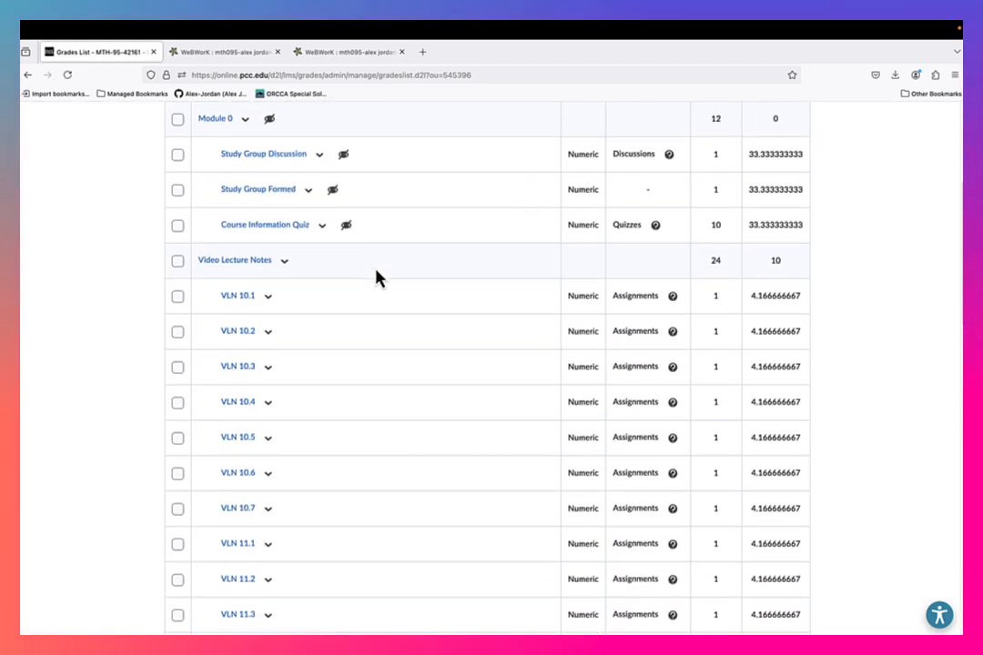
scroll(377, 279, "down", 11)
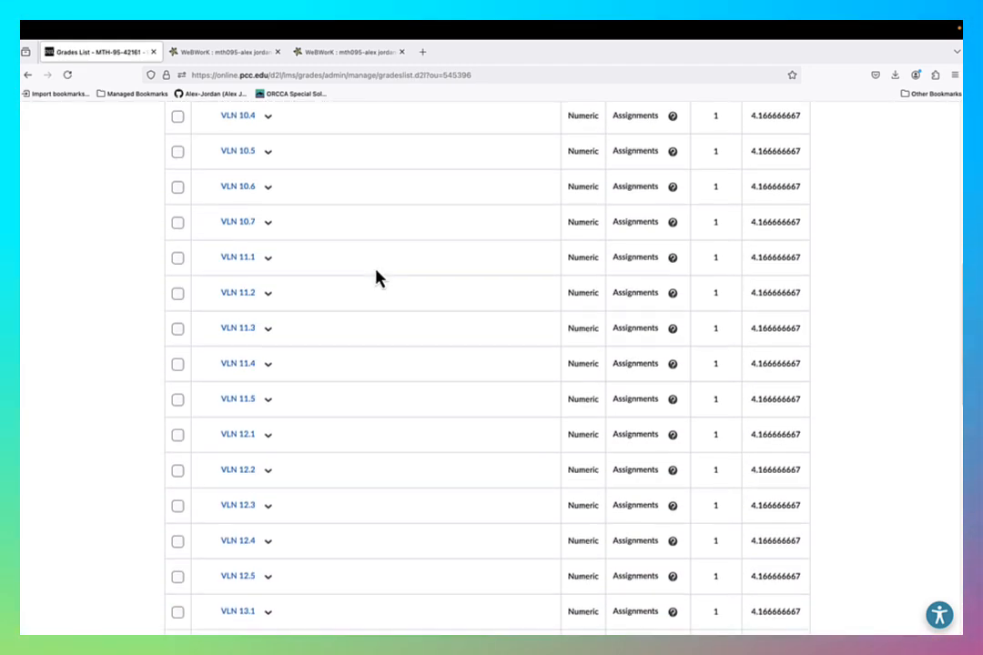
scroll(377, 279, "down", 6)
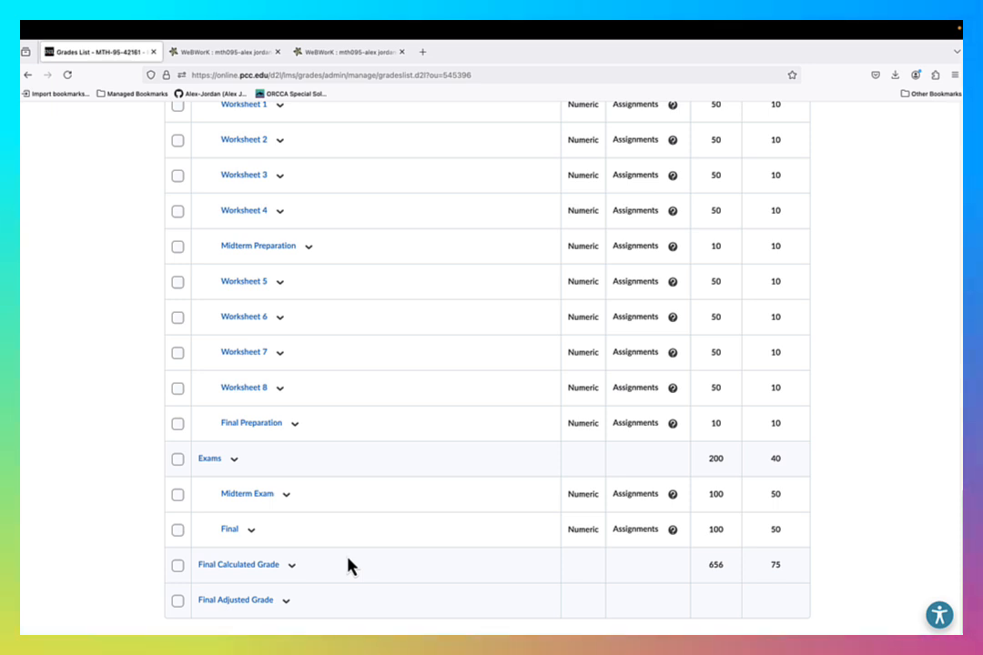
scroll(349, 565, "up", 20)
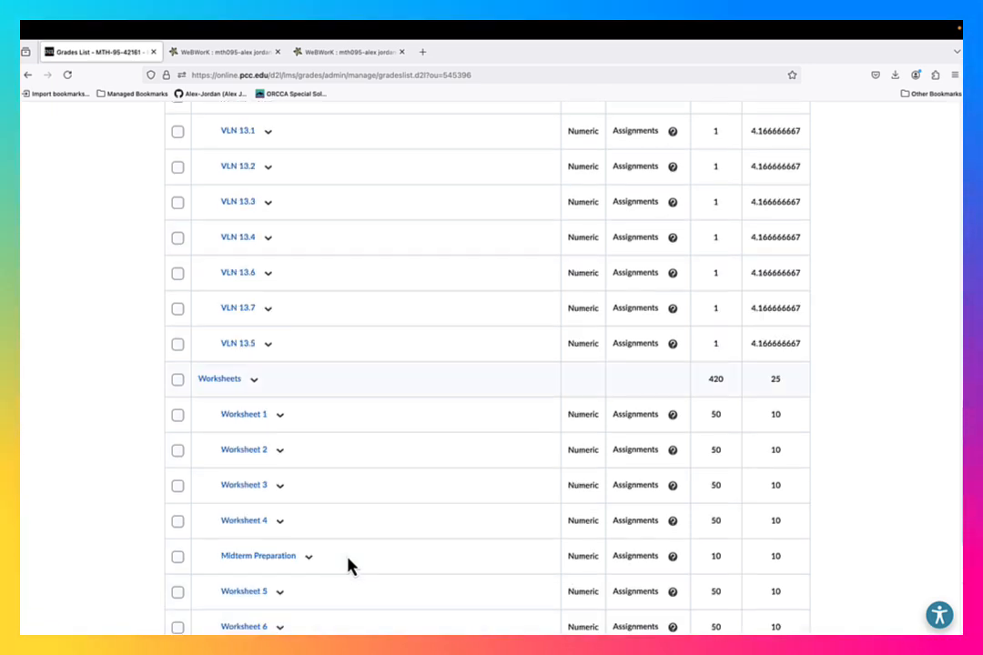
left_click(298, 211)
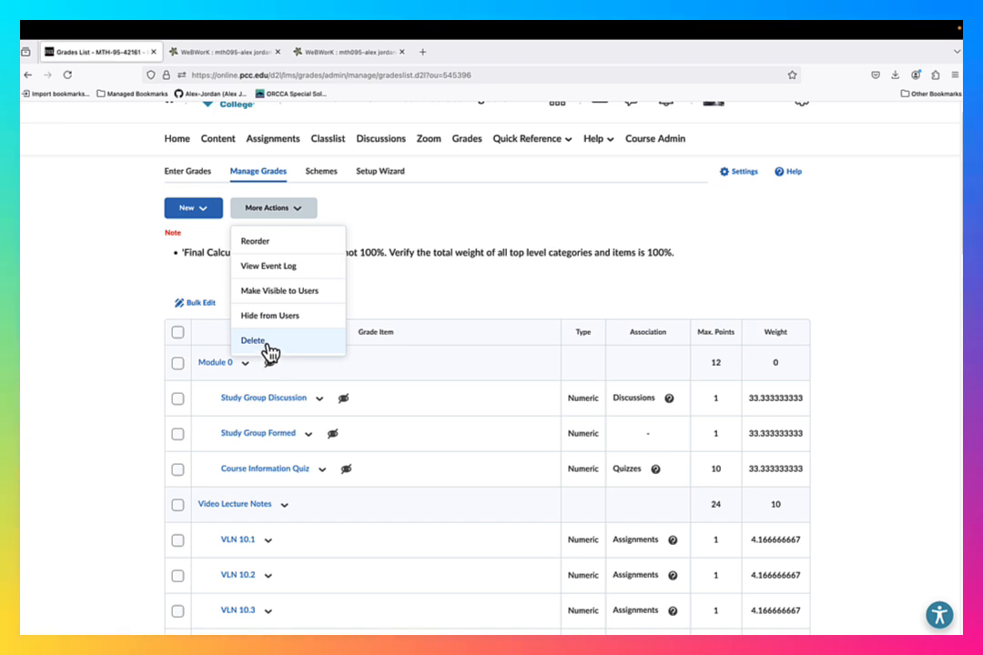
left_click(404, 285)
scroll(404, 285, "up", 1)
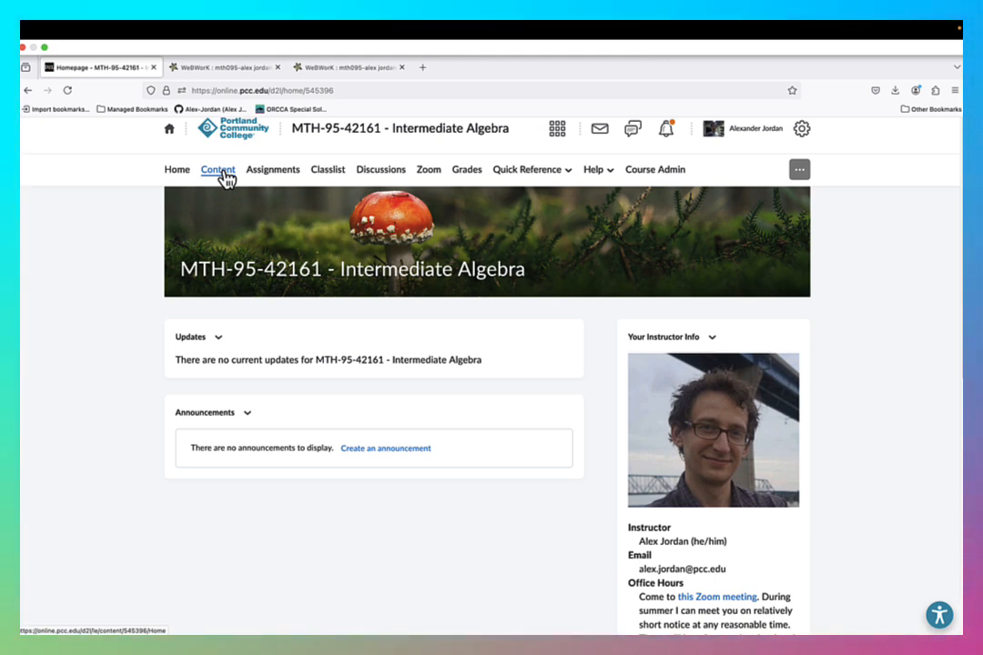
- Open the course content and examine the All WeBWorK Assignments module and its assignment links
scroll(281, 402, "down", 15)
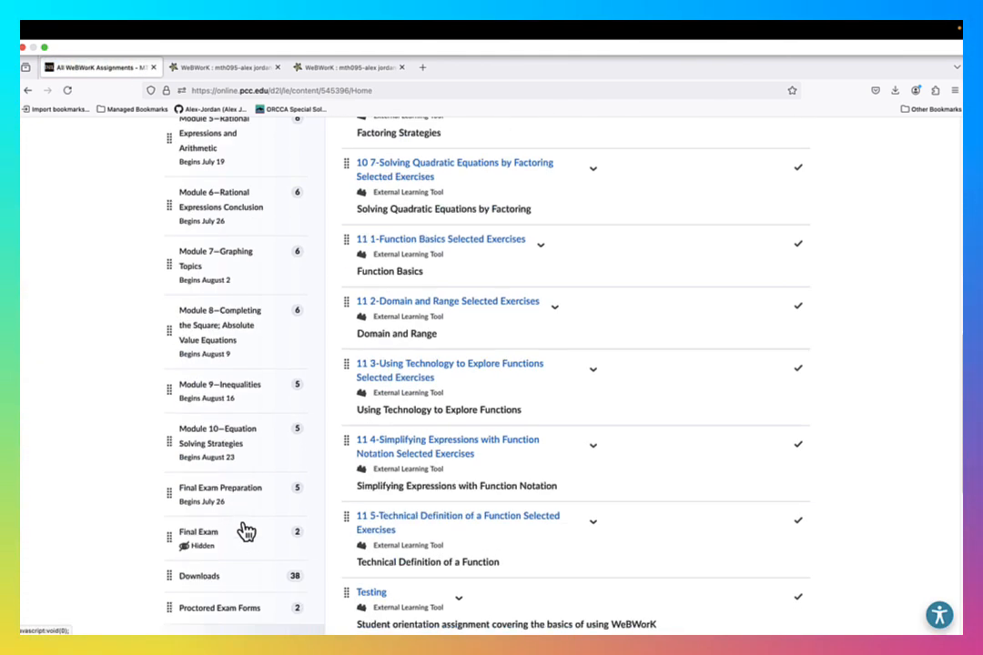
scroll(209, 401, "up", 15)
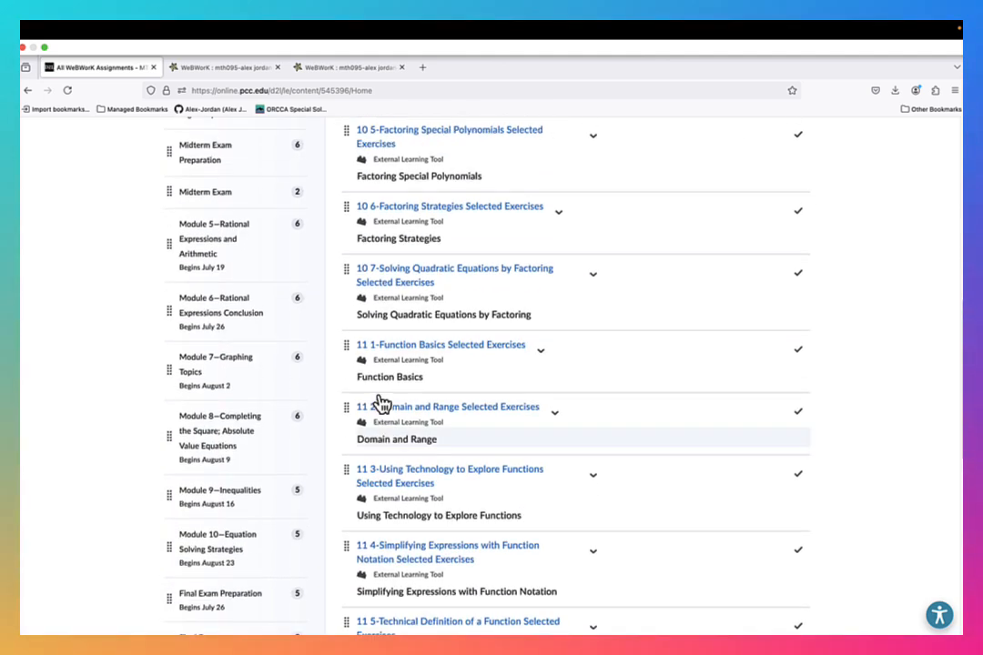
scroll(414, 260, "up", 10)
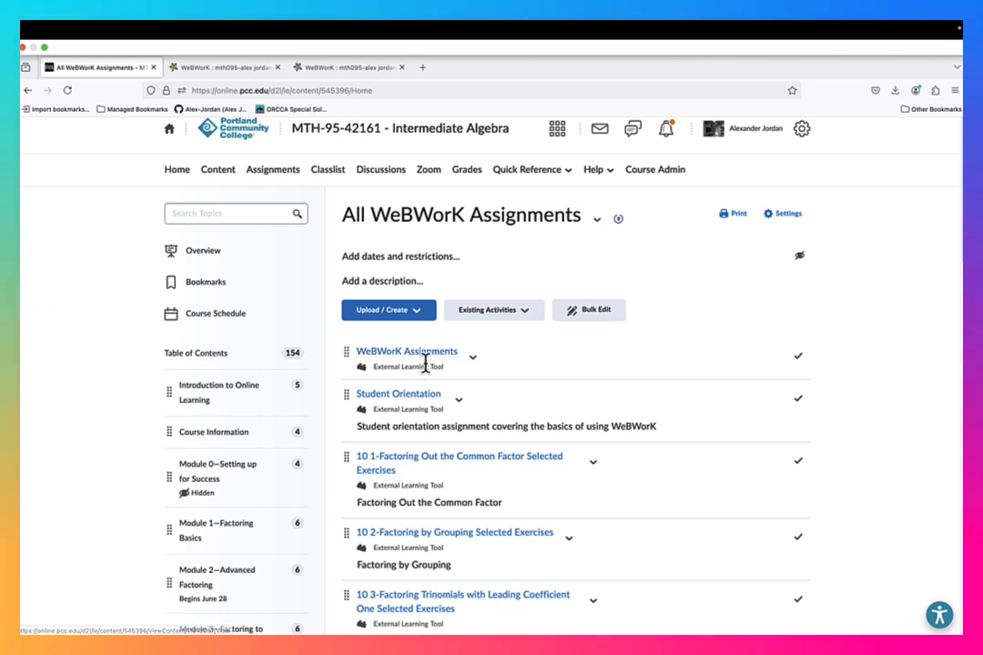
scroll(255, 510, "down", 1)
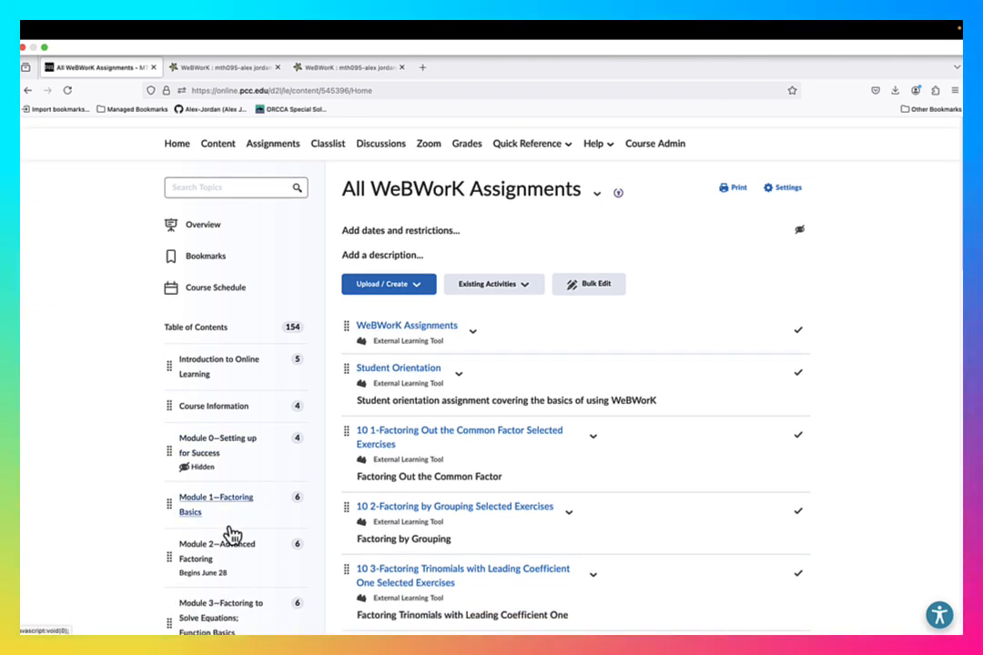
scroll(260, 541, "up", 1)
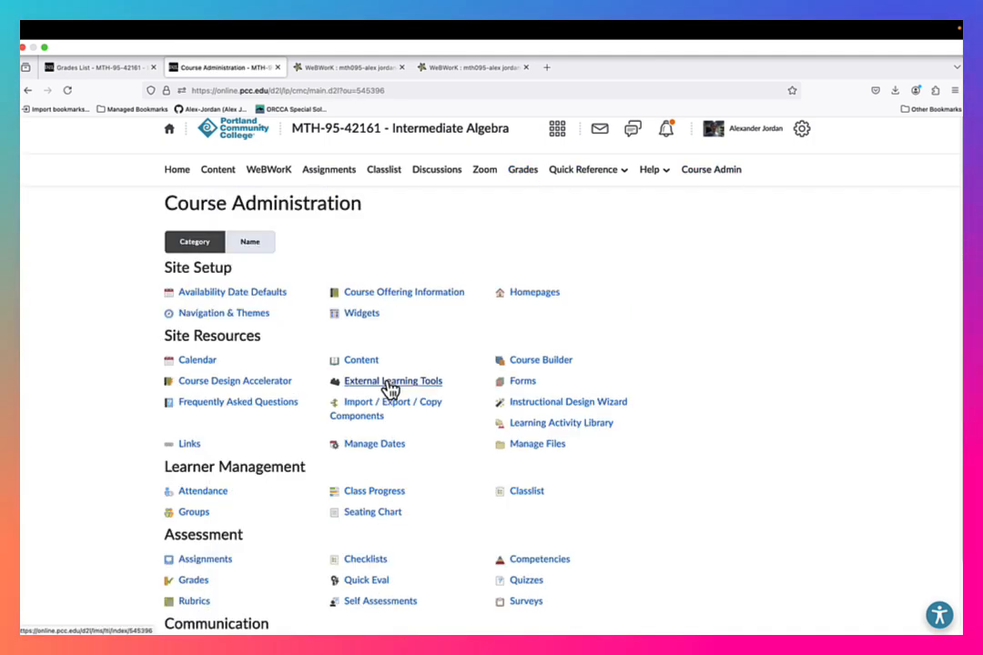
- In External Learning Tools, change the term code in the URL of "10 1-Factoring Out the Common Factor Selected Exercises" to 202404 and save the link
left_click(397, 384)
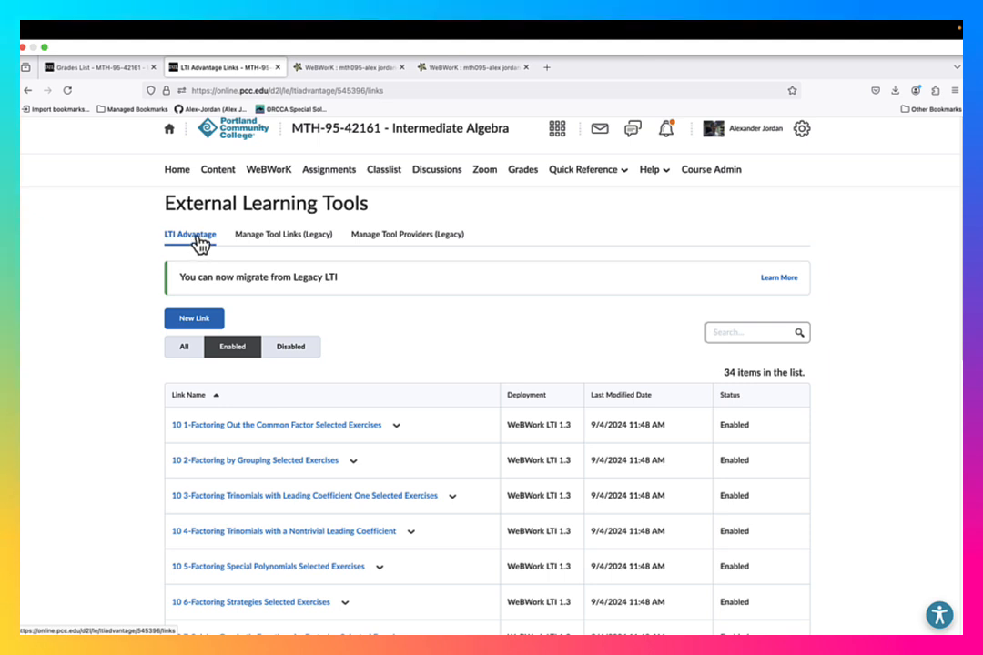
scroll(294, 390, "down", 2)
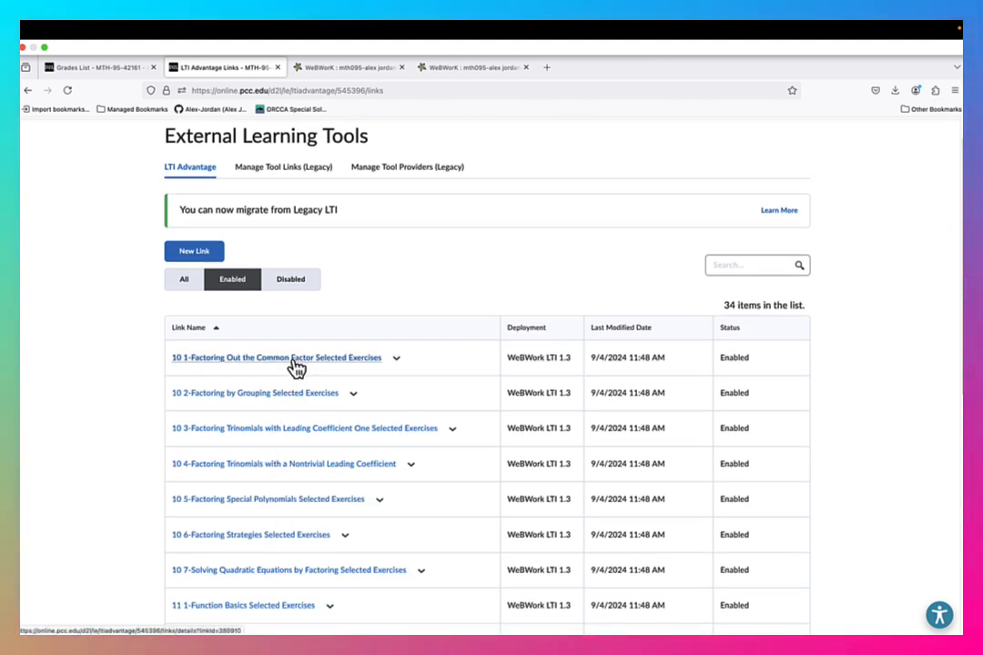
left_click(295, 362)
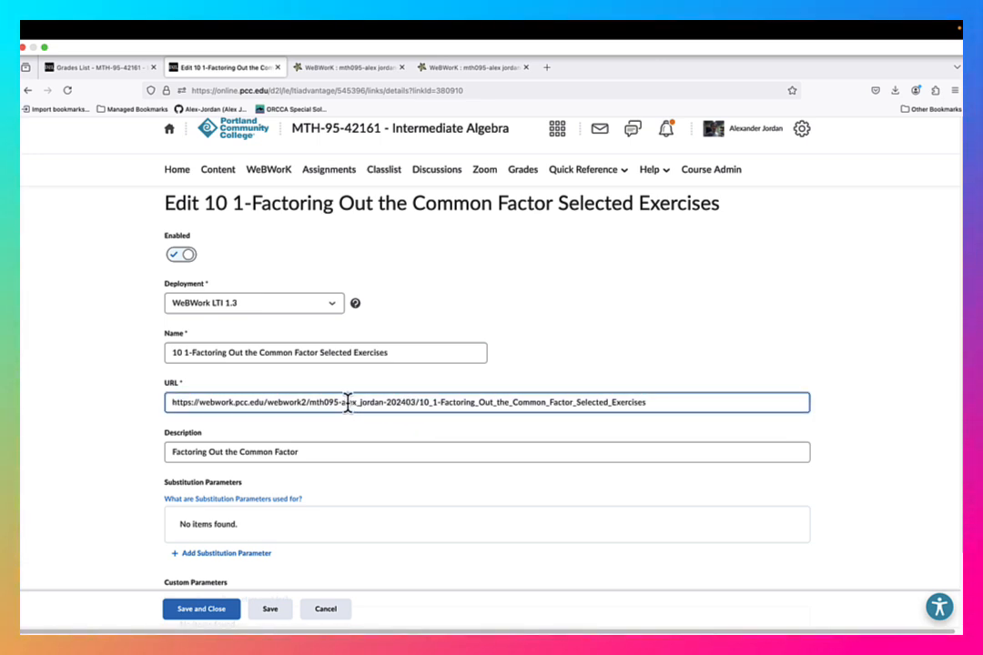
triple_click(311, 403)
mouse_move(311, 404)
left_mouse_down()
mouse_move(338, 403)
mouse_move(318, 409)
left_mouse_up()
double_click(318, 409)
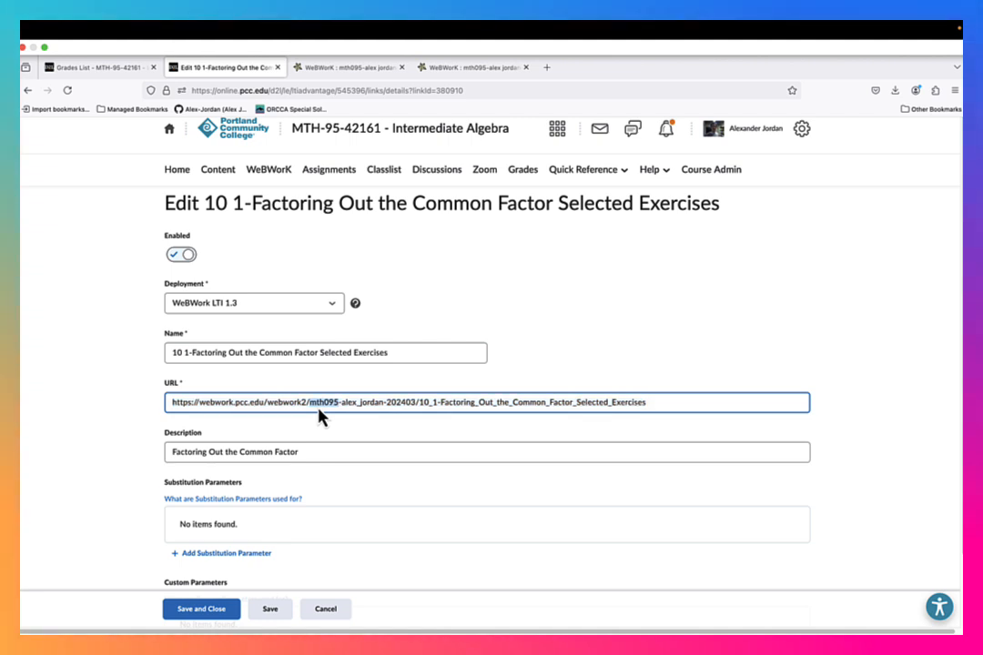
left_click(417, 410, "shift")
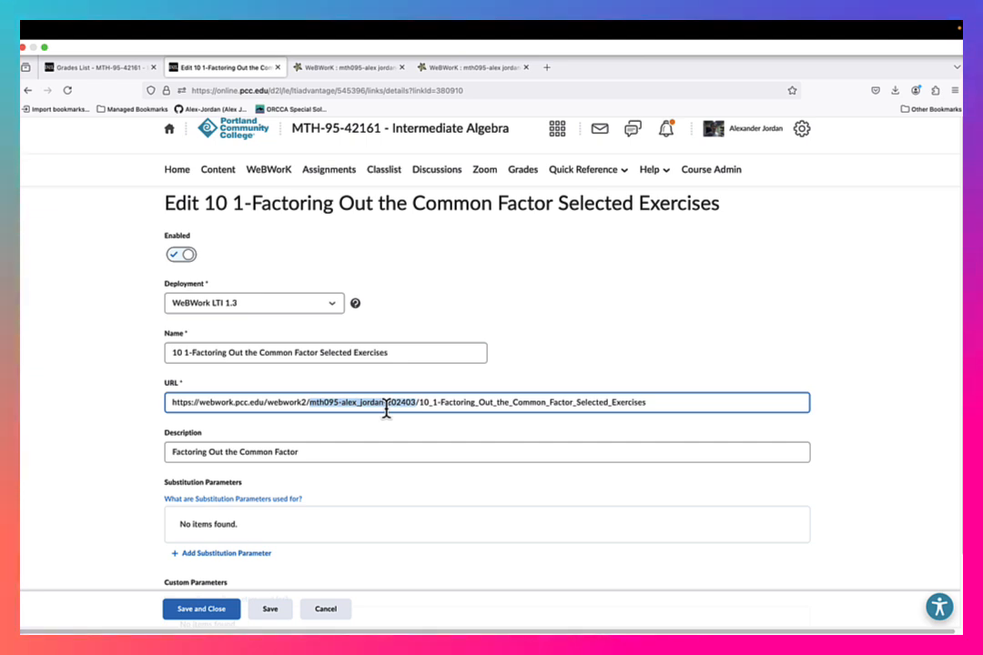
left_click(414, 406)
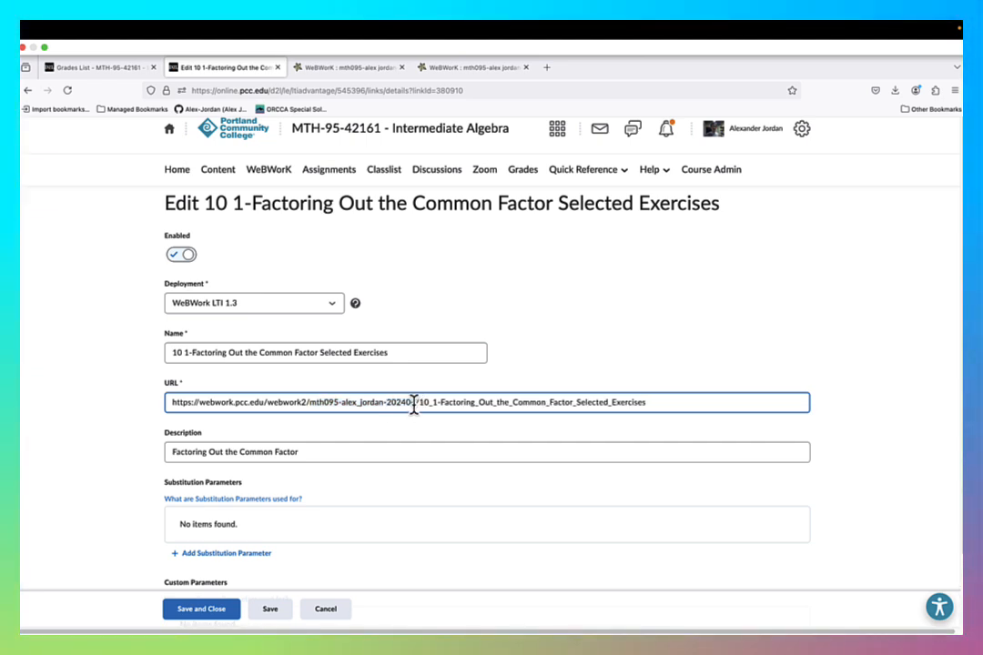
left_click(219, 613)
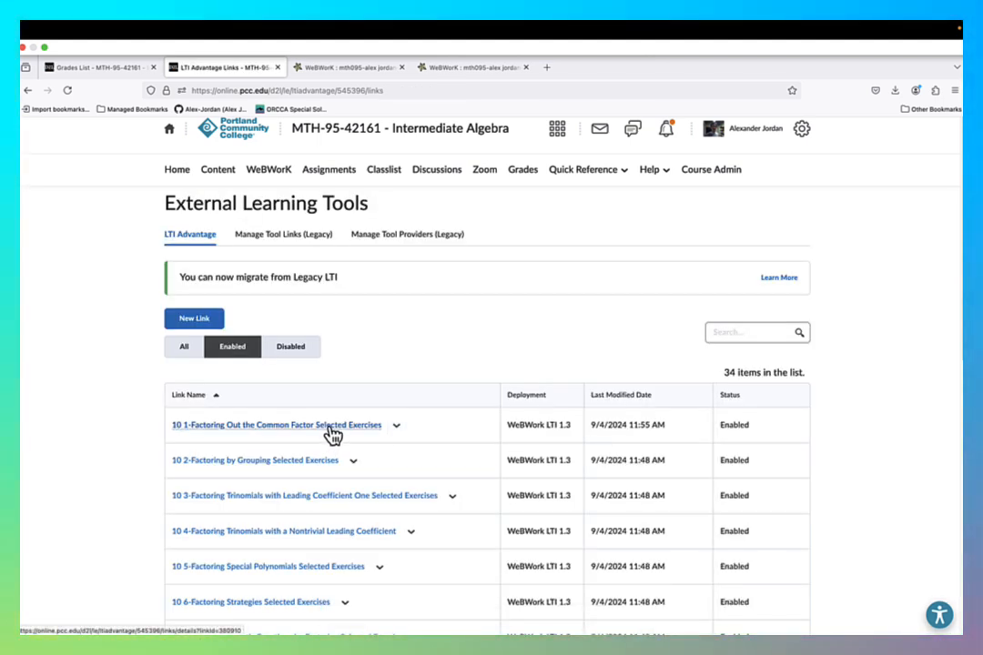
- Set the term code in the URL of "10 2-Factoring by Grouping Selected Exercises" to 202404 and save the link
scroll(364, 381, "down", 2)
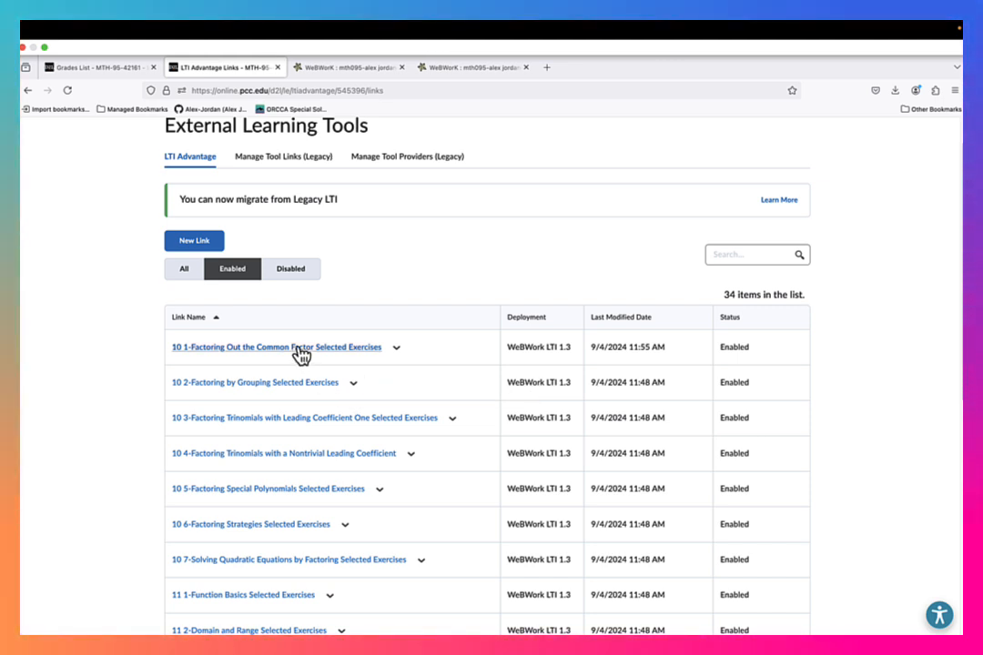
left_click(357, 390)
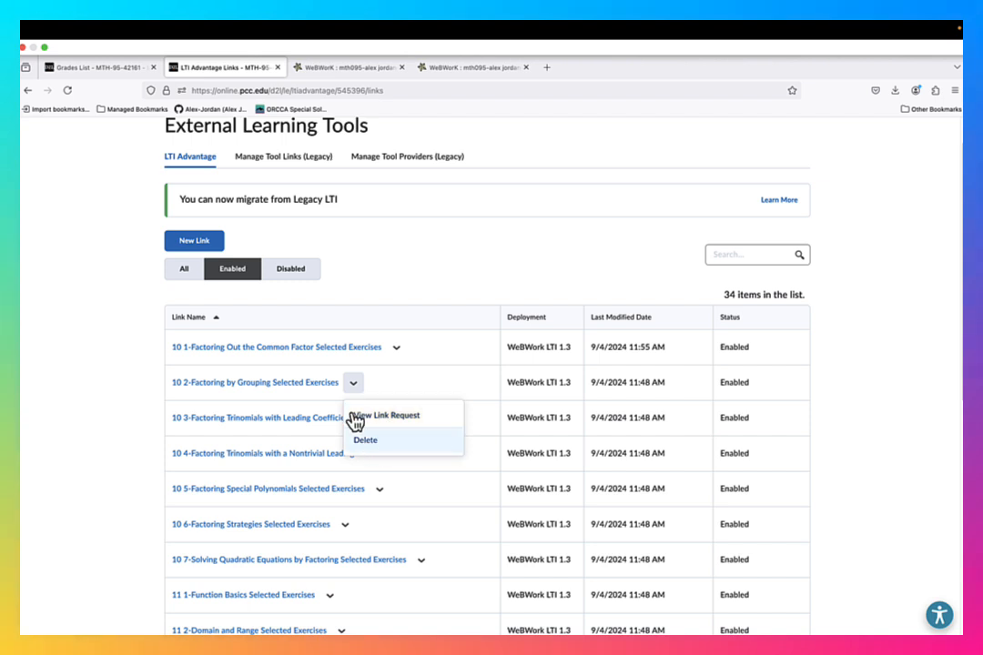
left_click(391, 393)
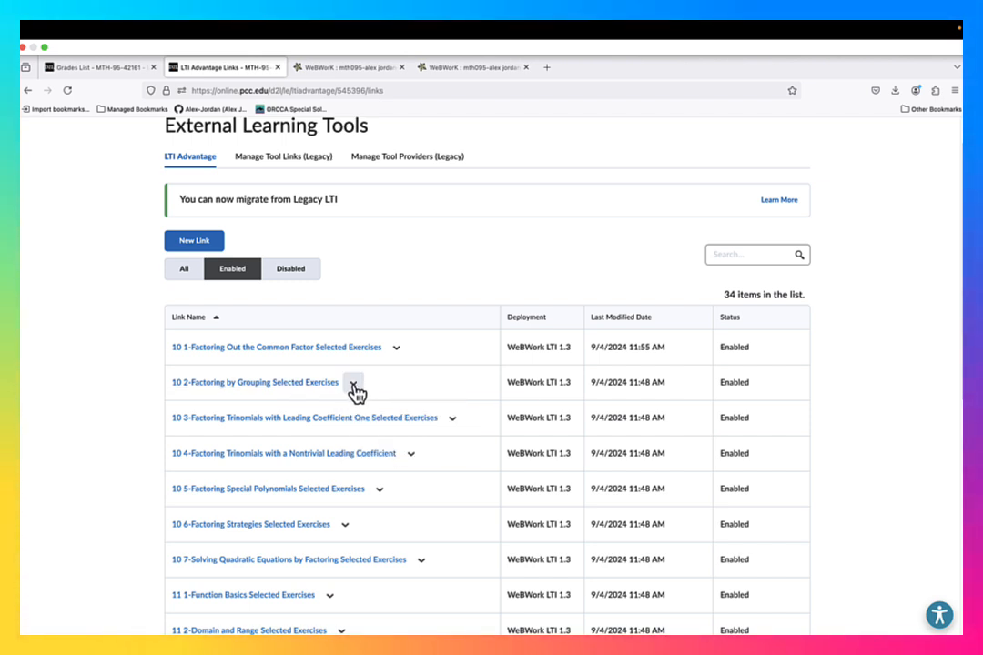
left_click(257, 387)
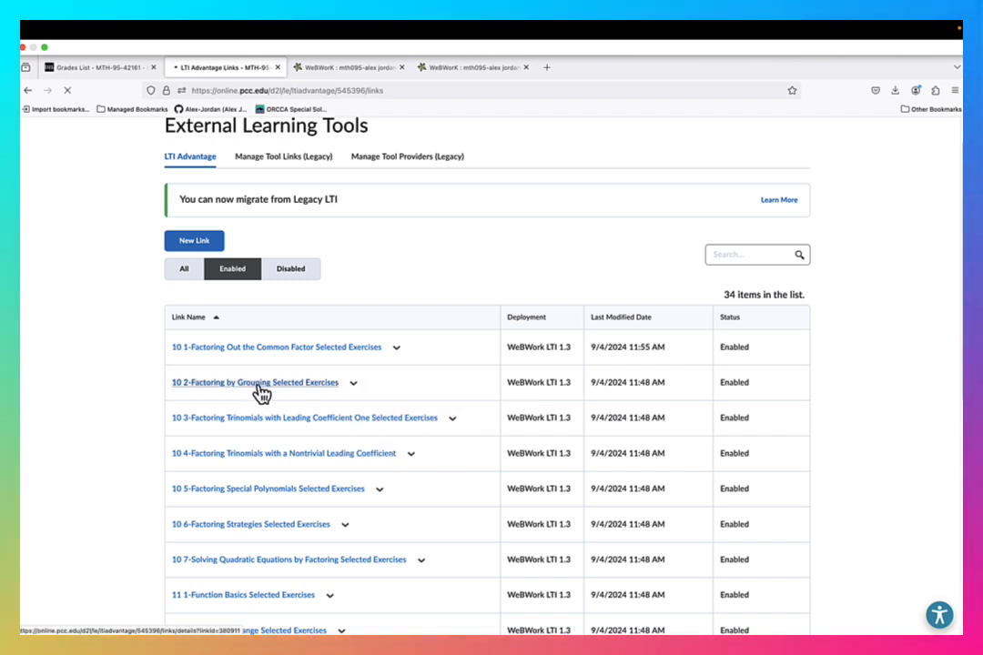
left_click(224, 621)
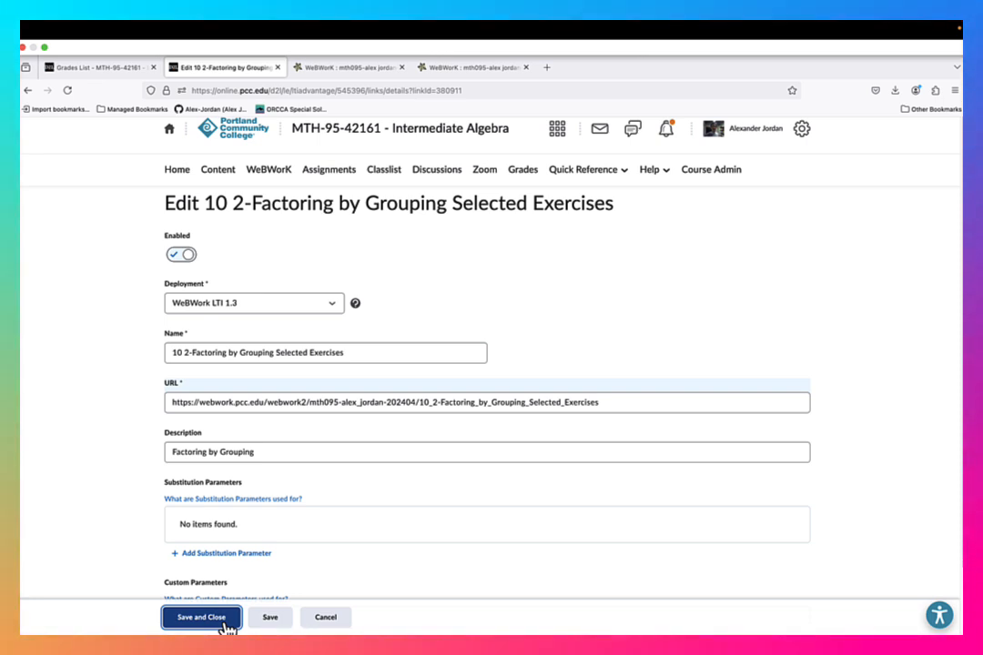
- Update the URL of "10 3-Factoring Trinomials with Leading Coefficient One Selected Exercises" to term code 202404 and save the link
left_click(252, 496)
left_click(380, 424)
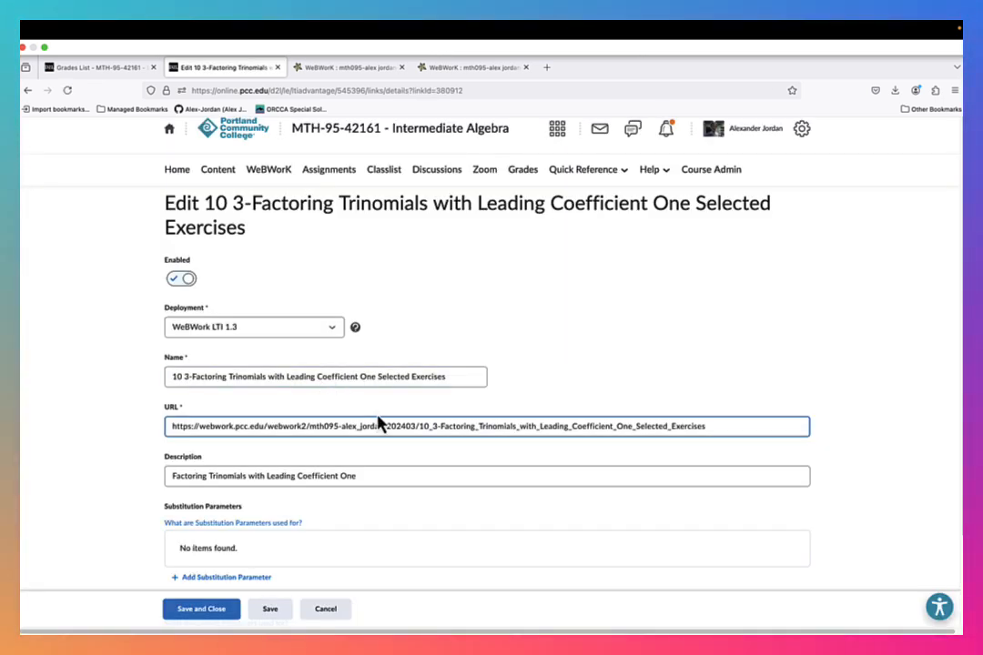
left_click(210, 619)
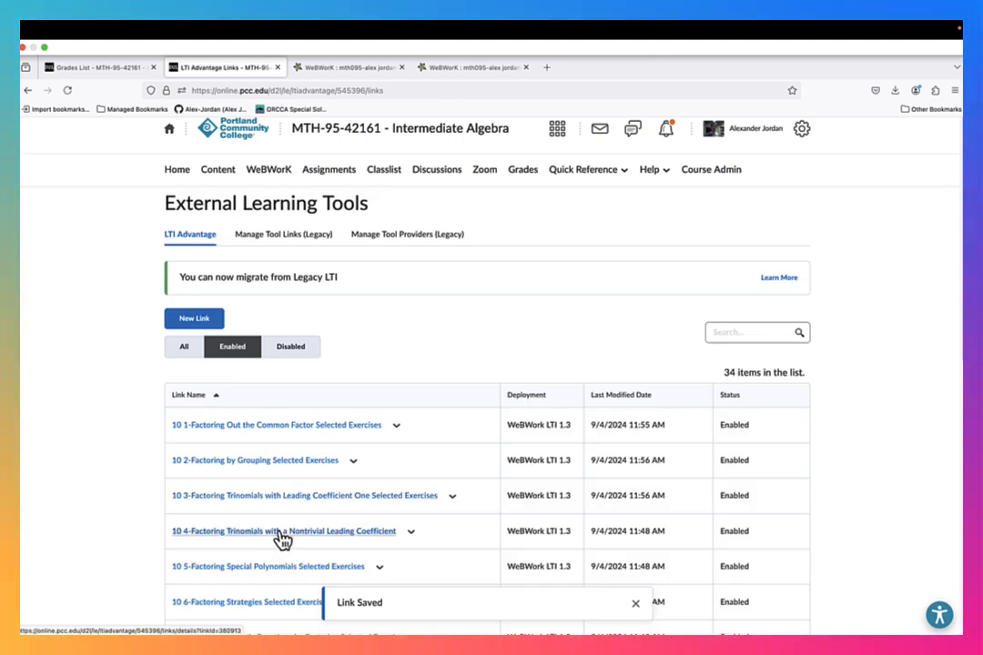
- Check the modification times of the remaining LTI Advantage links and go to page 2 of the list
scroll(355, 390, "down", 10)
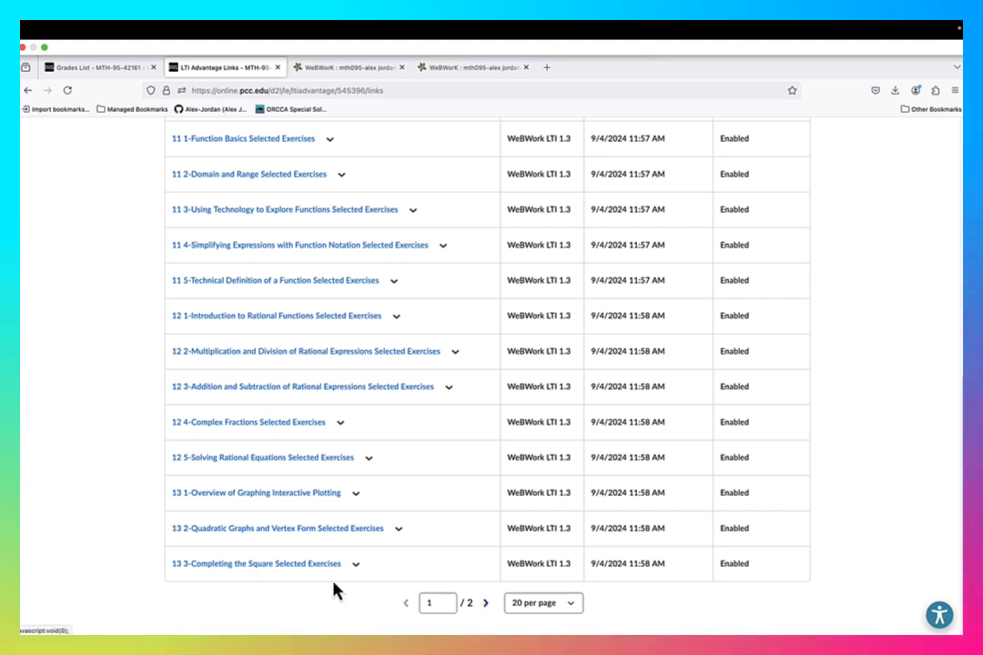
left_click(488, 604)
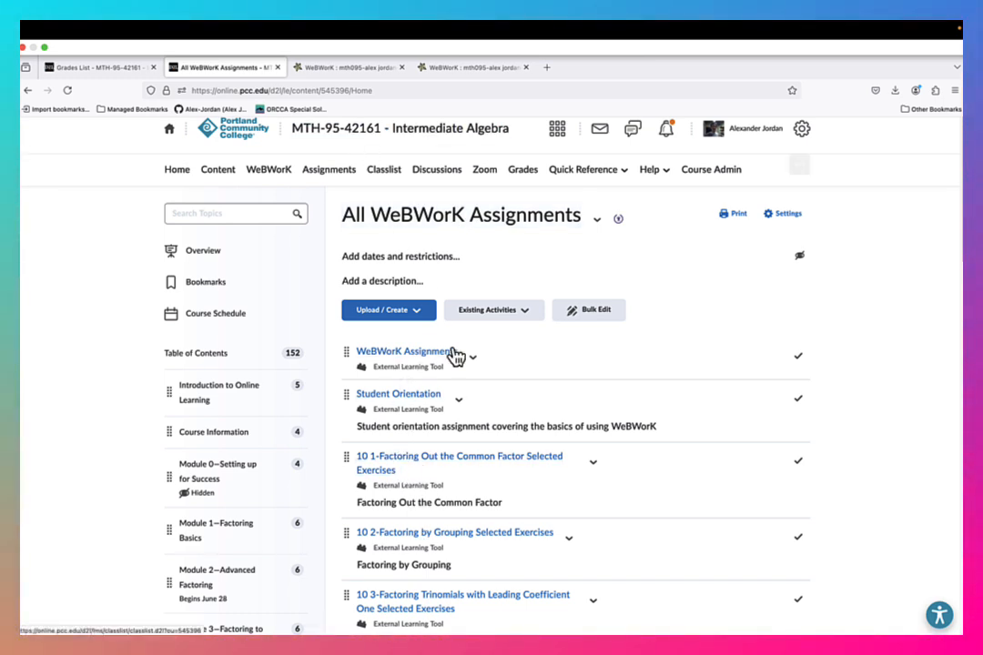
- Close a leftover WeBWorK browser tab and open every link in the All WeBWorK Assignments module in its own tab
left_click(402, 68)
left_click(401, 69)
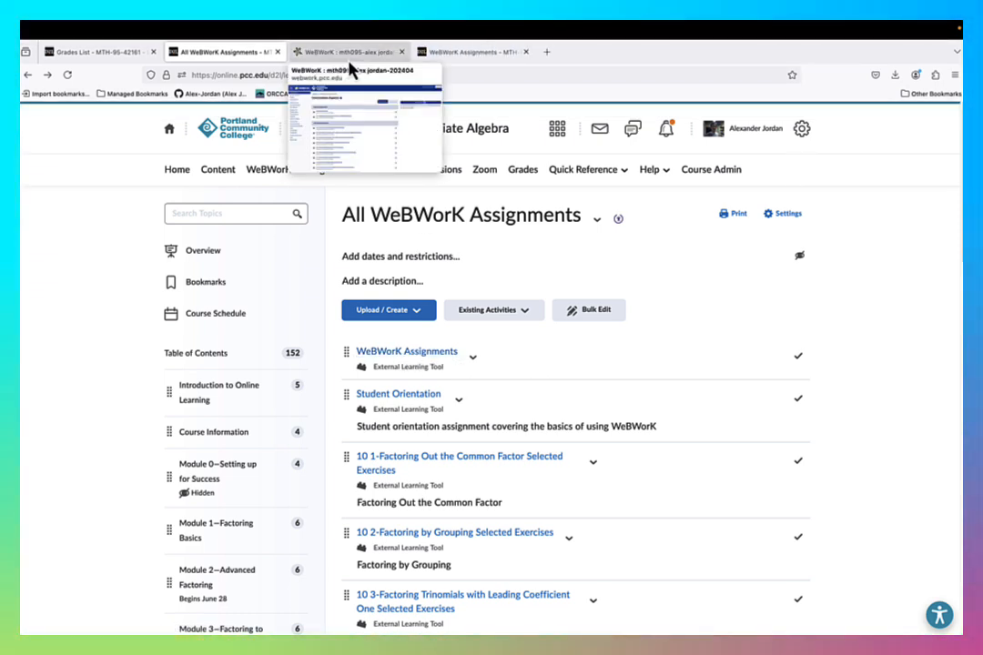
mouse_move(460, 66)
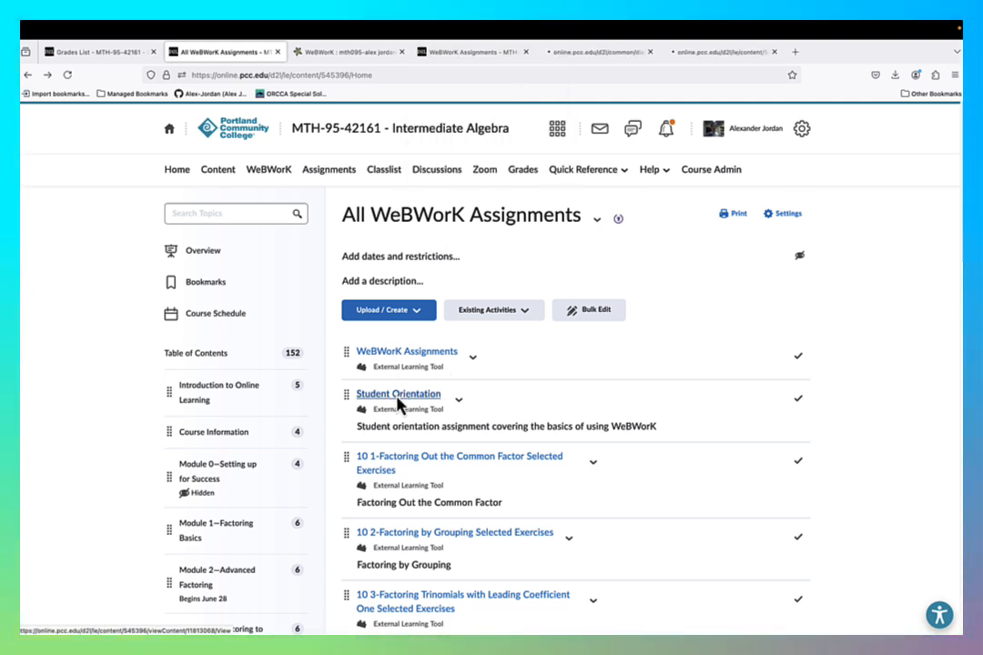
left_click(393, 460, "super")
left_click(392, 533, "super")
left_click(389, 598, "super")
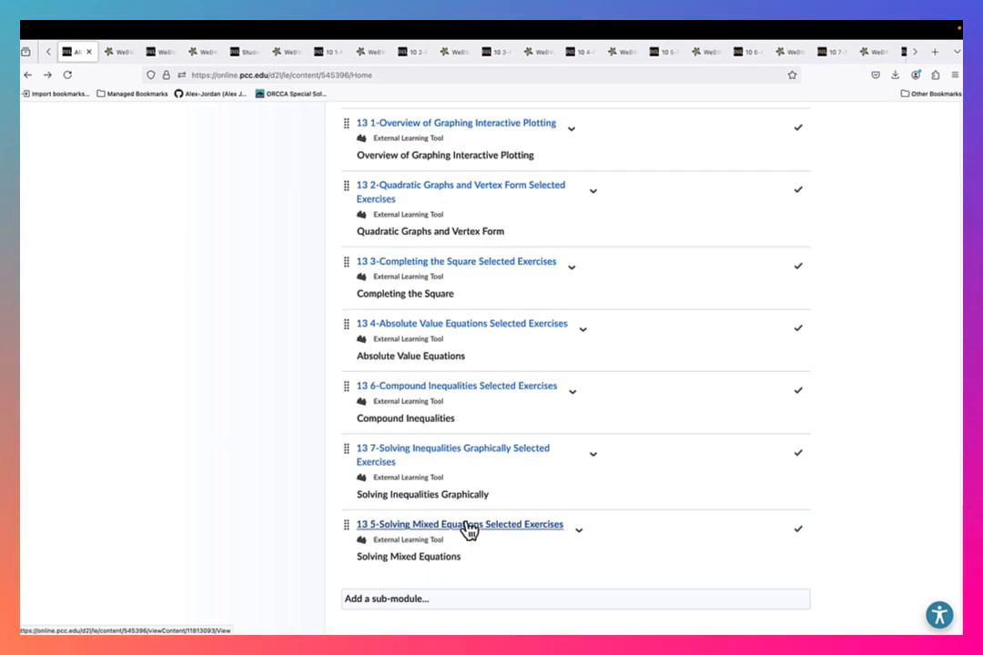
scroll(484, 445, "up", 20)
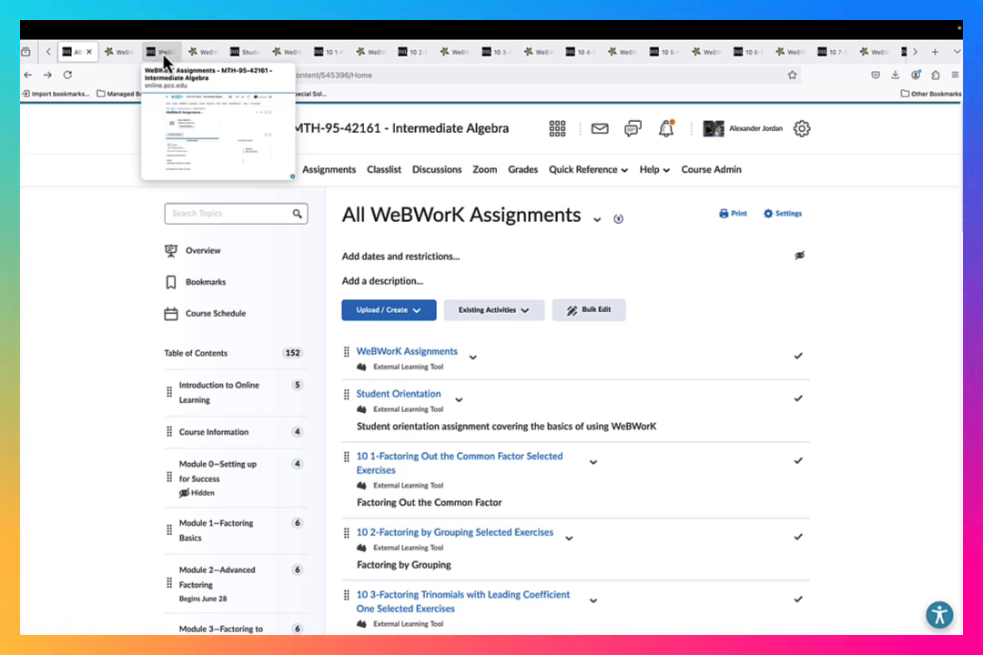
- Close the leftover Brightspace launch tabs and check the term code in the URL of the general WeBWorK Assignments page
left_click(172, 56)
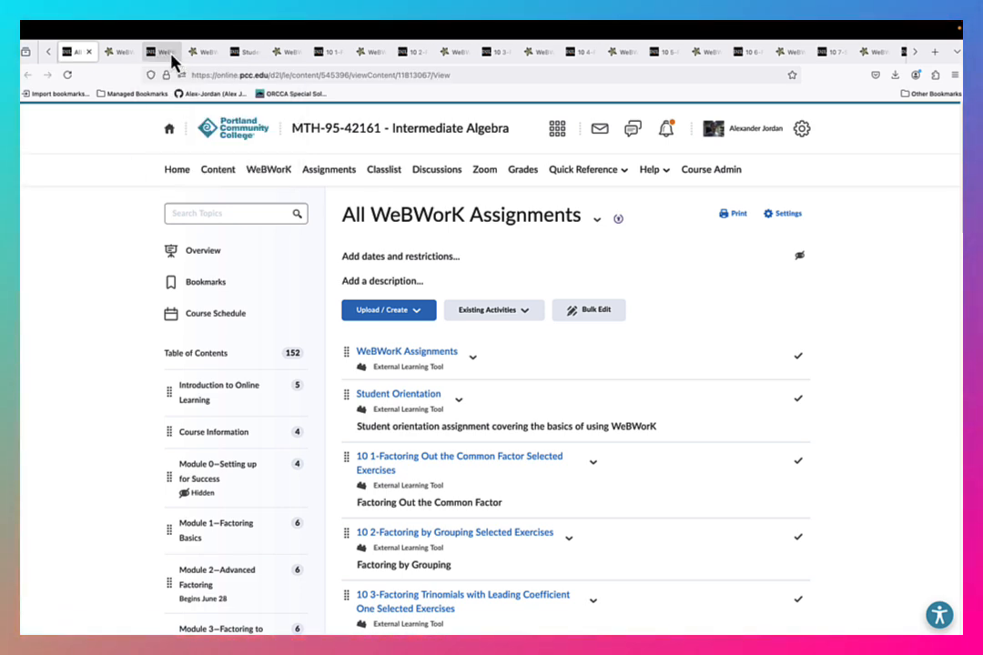
left_click(172, 55)
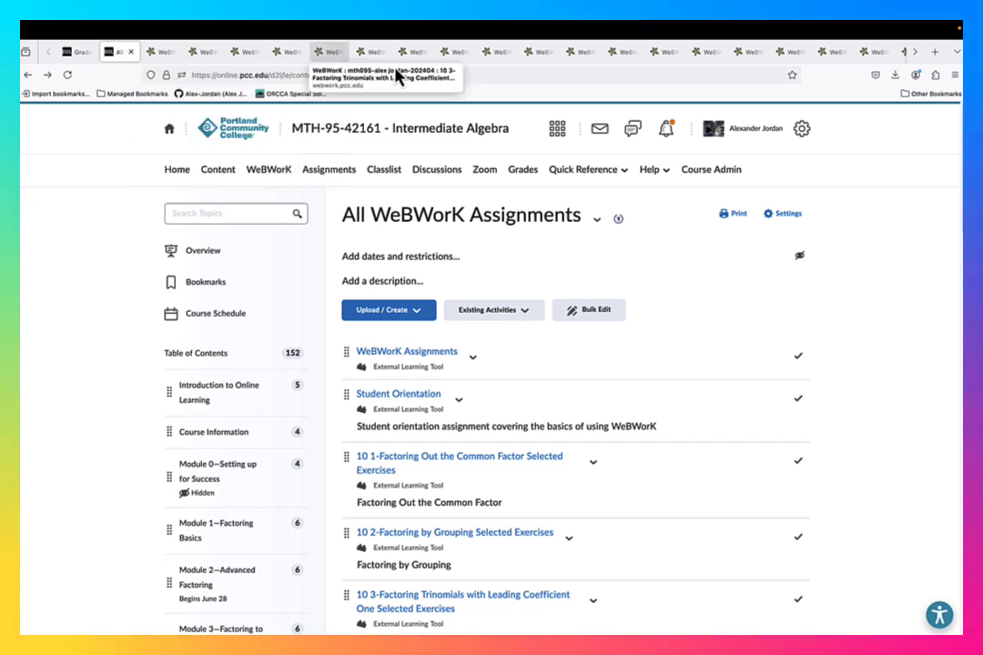
left_click(165, 57)
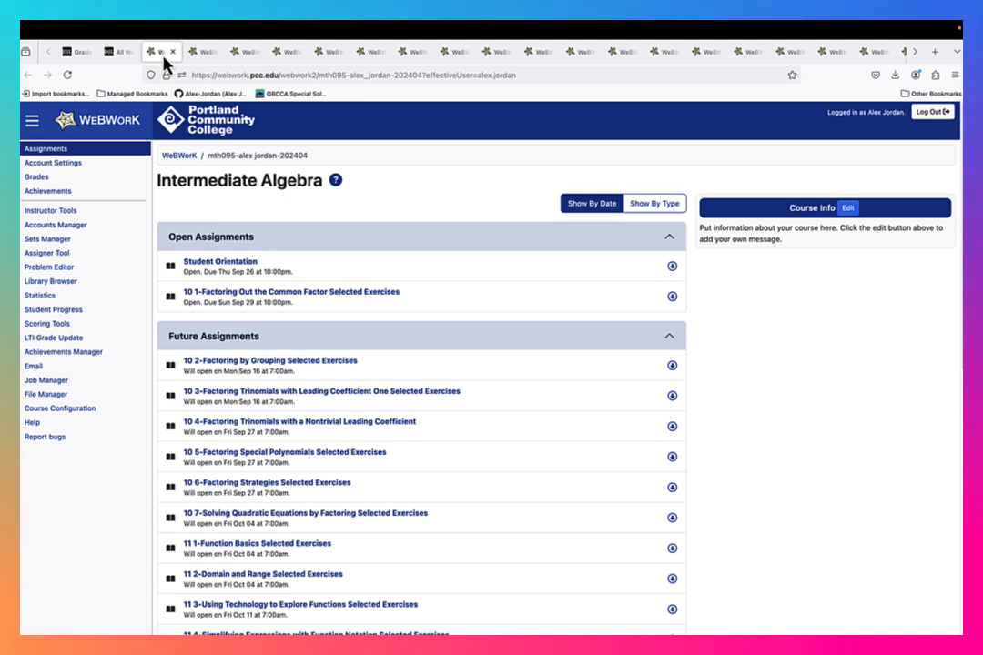
left_click(418, 77)
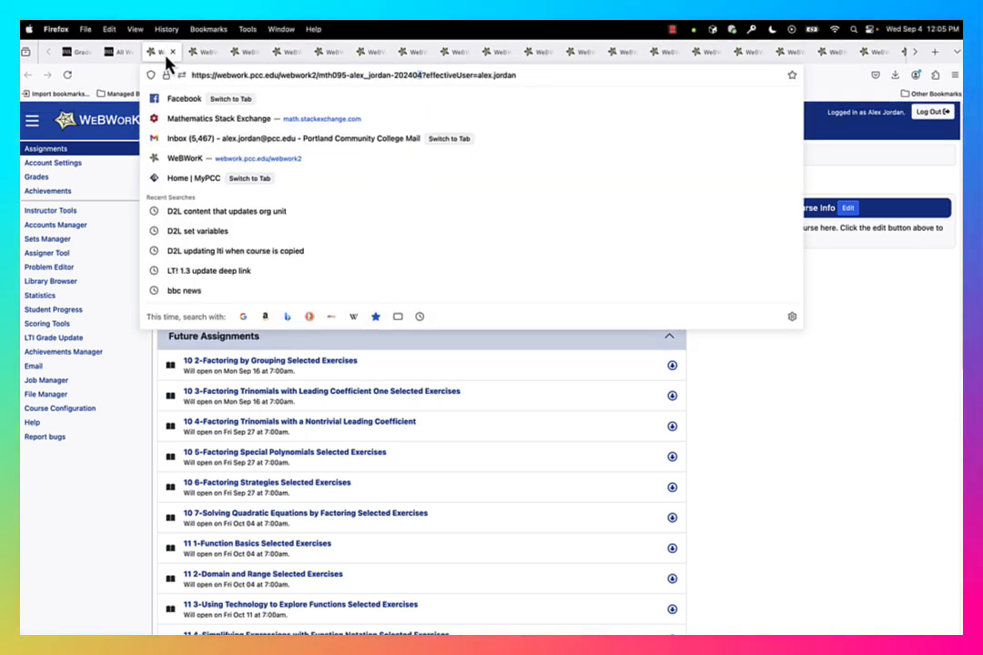
key("Escape")
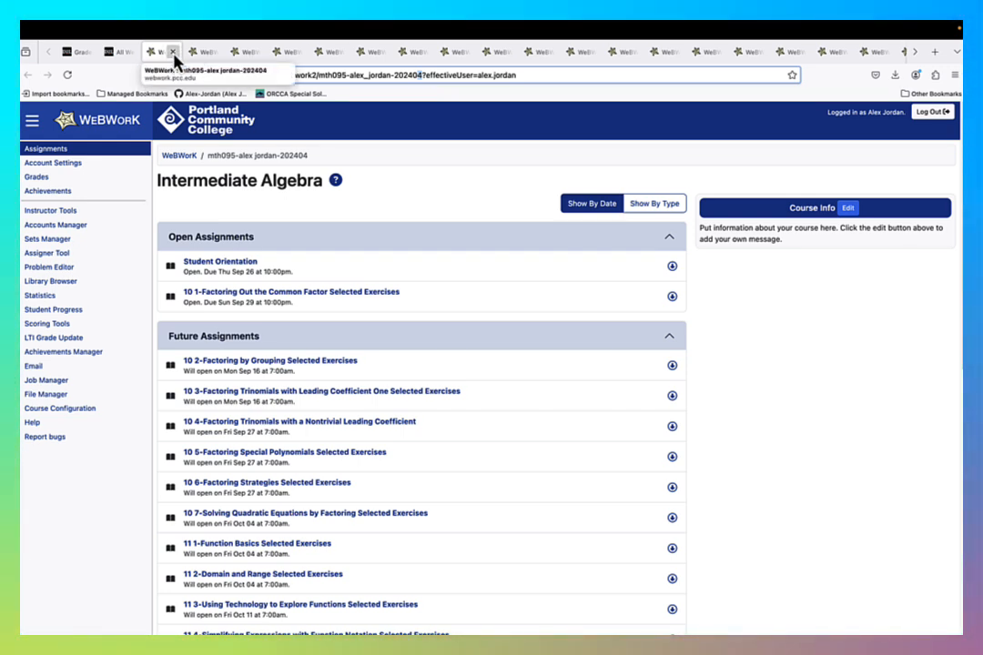
- Check that each launched WeBWorK tab shows its own assignment set in the new term's course, closing every tab once checked
left_click(173, 61)
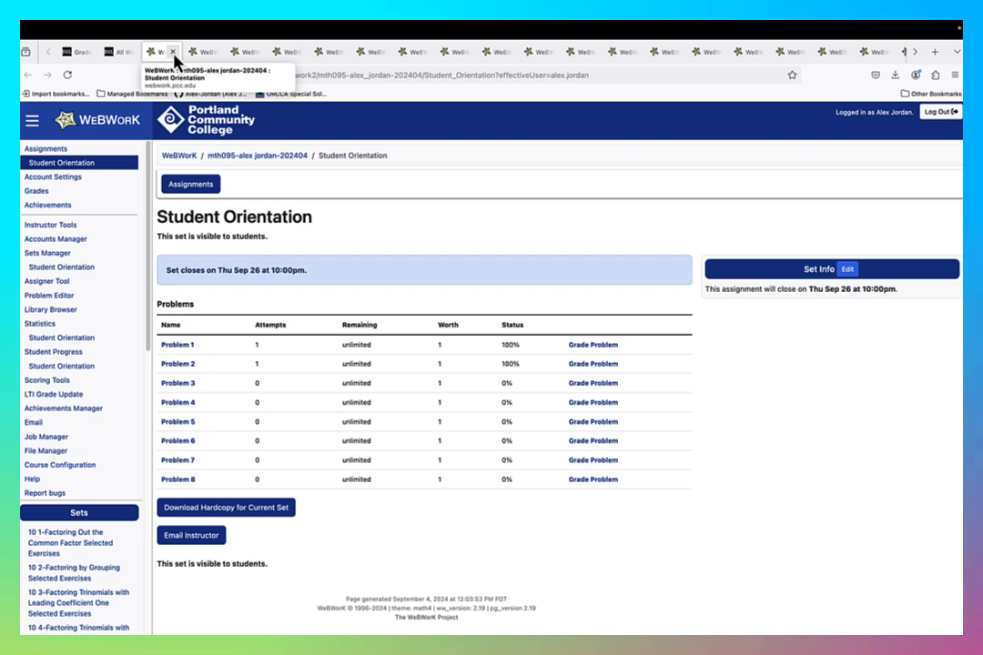
left_click(174, 56)
left_click(174, 57)
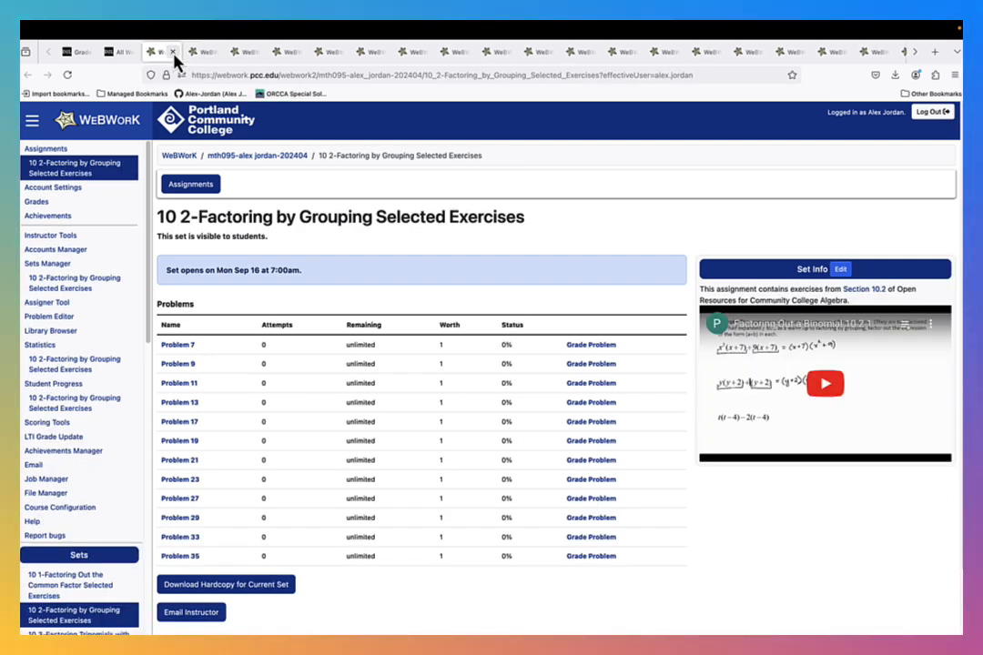
left_click(174, 57)
left_click(174, 57)
left_click(174, 56)
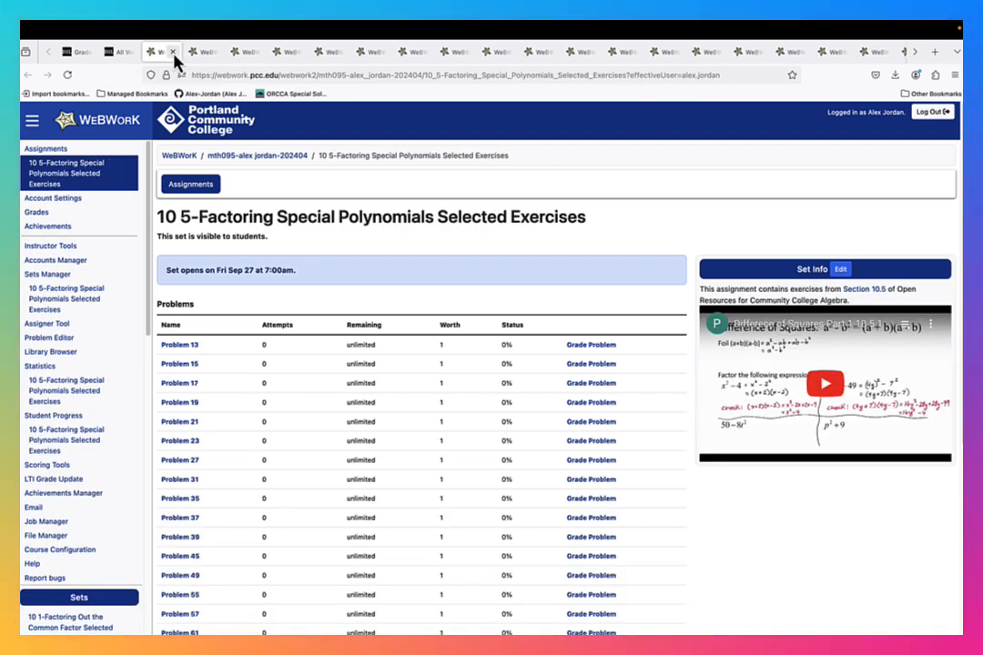
left_click(174, 56)
left_click(169, 56)
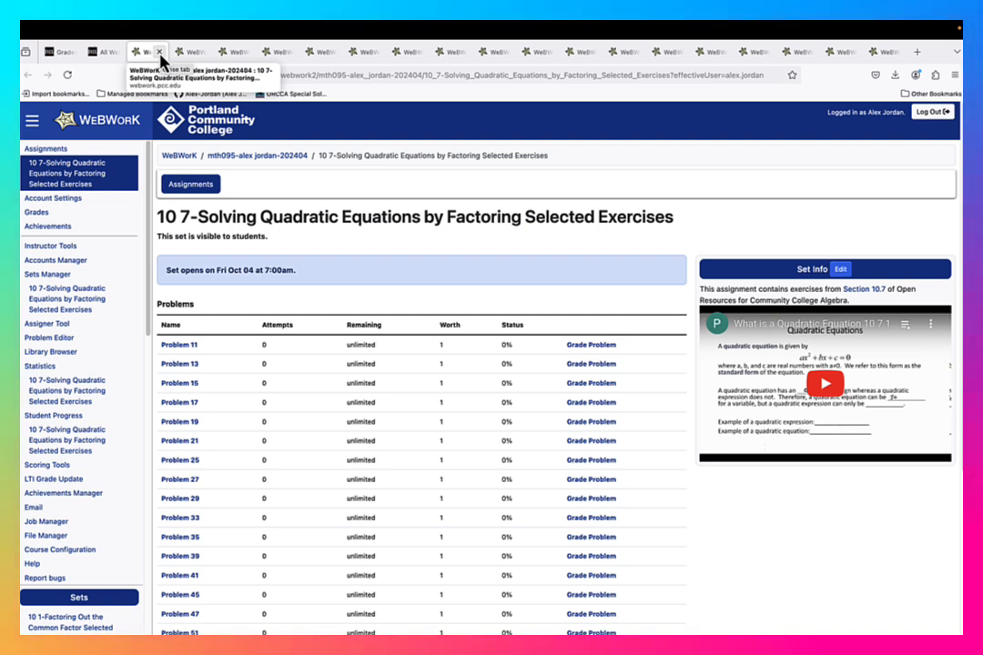
left_click(160, 53)
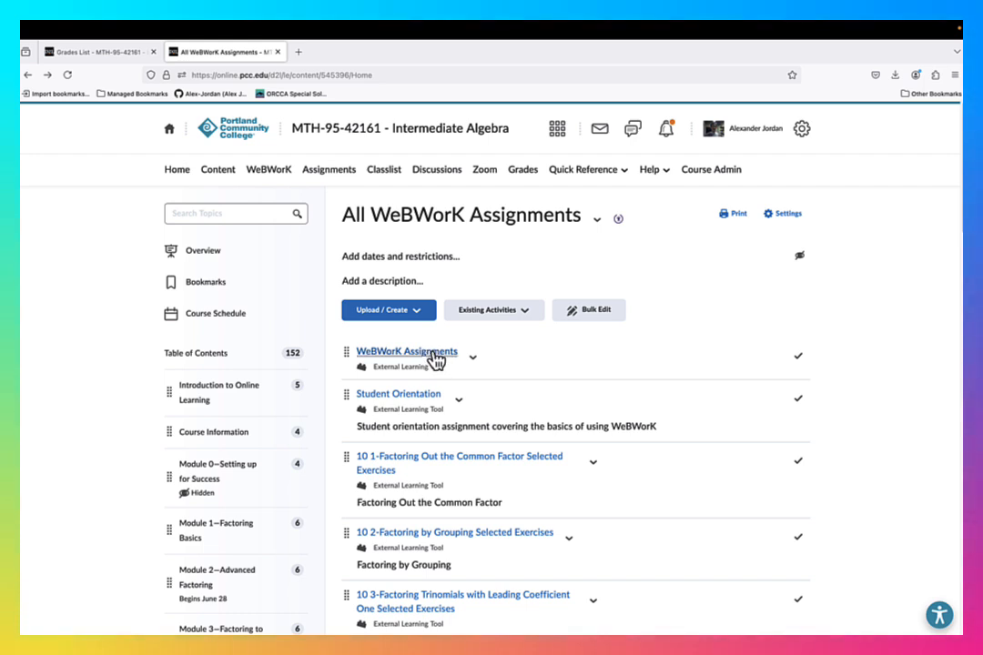
- Launch WeBWorK from the Brightspace course navigation, check the term code in its URL, and return to the Brightspace course
left_click(275, 173)
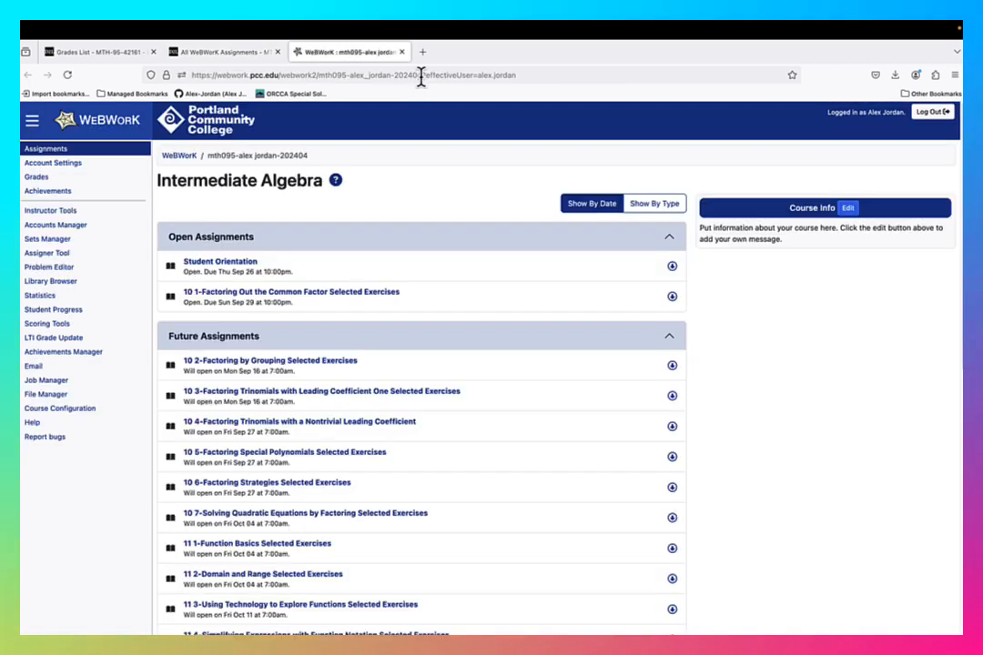
left_click(418, 76)
left_click(262, 52)
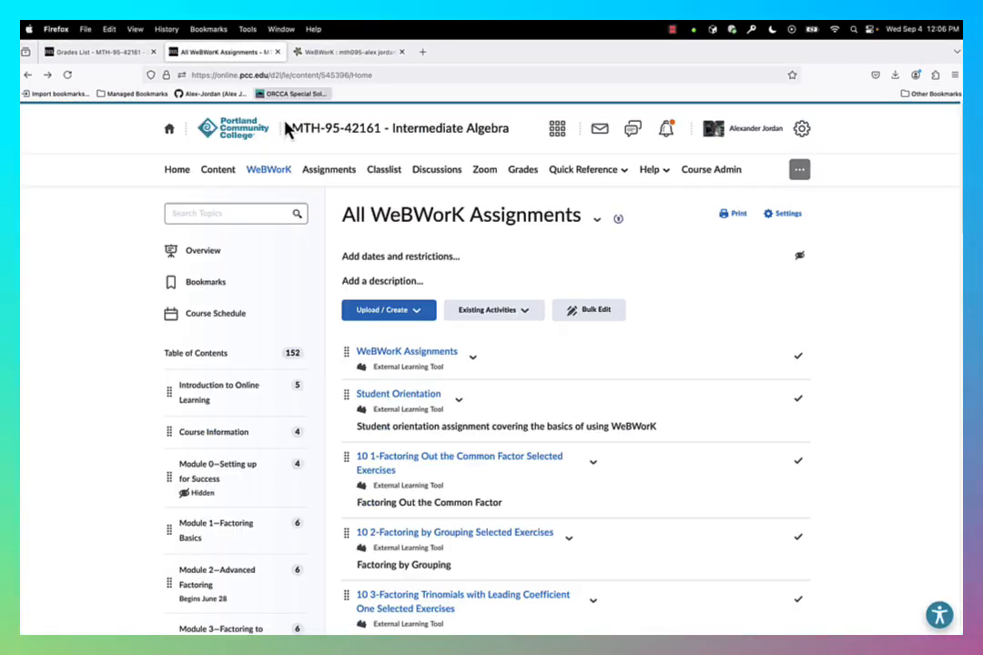
- Open the course's grade item management list and examine the maximum points of the 10 2 and 10 3 items in the WeBWorK category
left_click(526, 172)
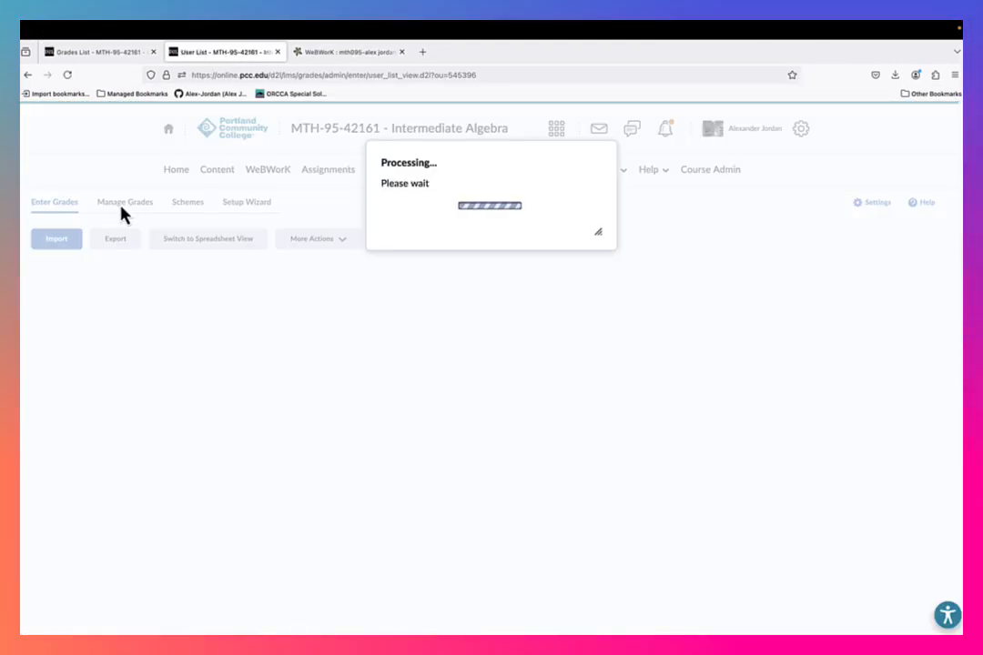
left_click(124, 210)
scroll(354, 403, "down", 10)
scroll(354, 403, "down", 5)
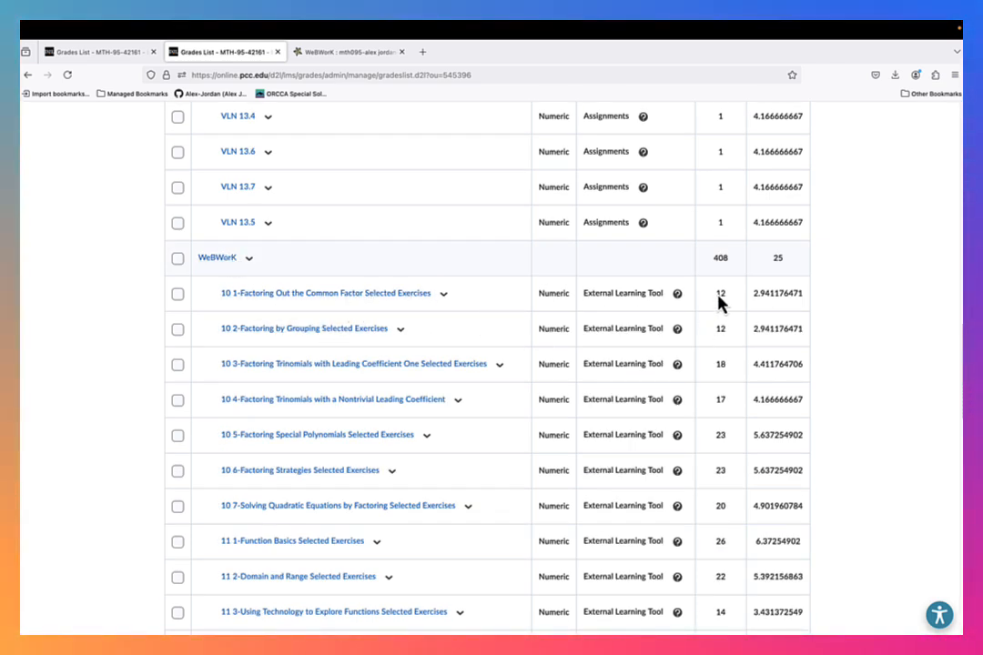
double_click(721, 329)
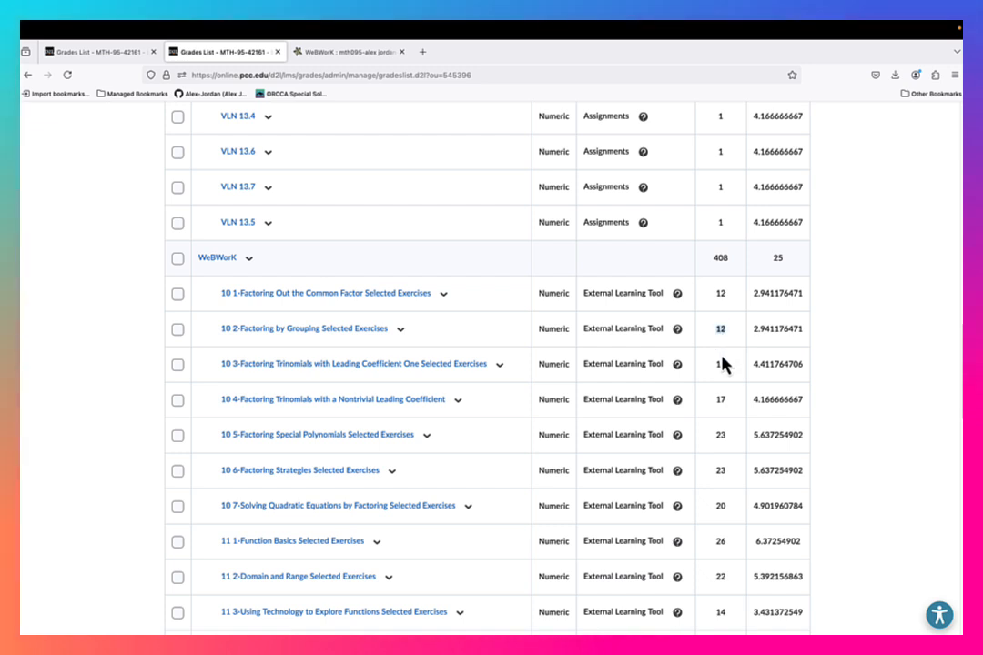
double_click(724, 368)
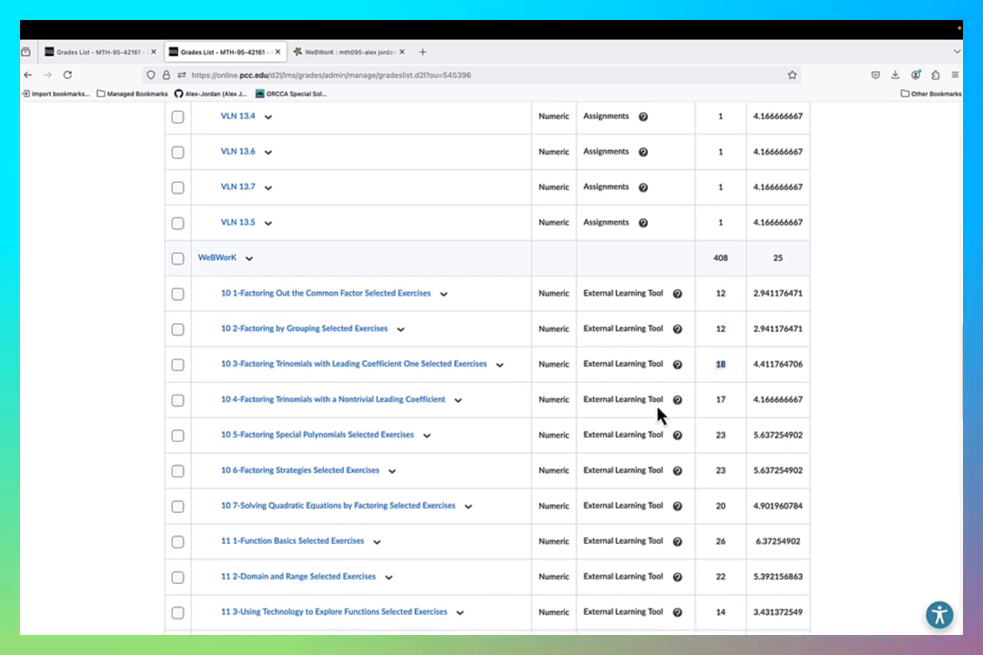